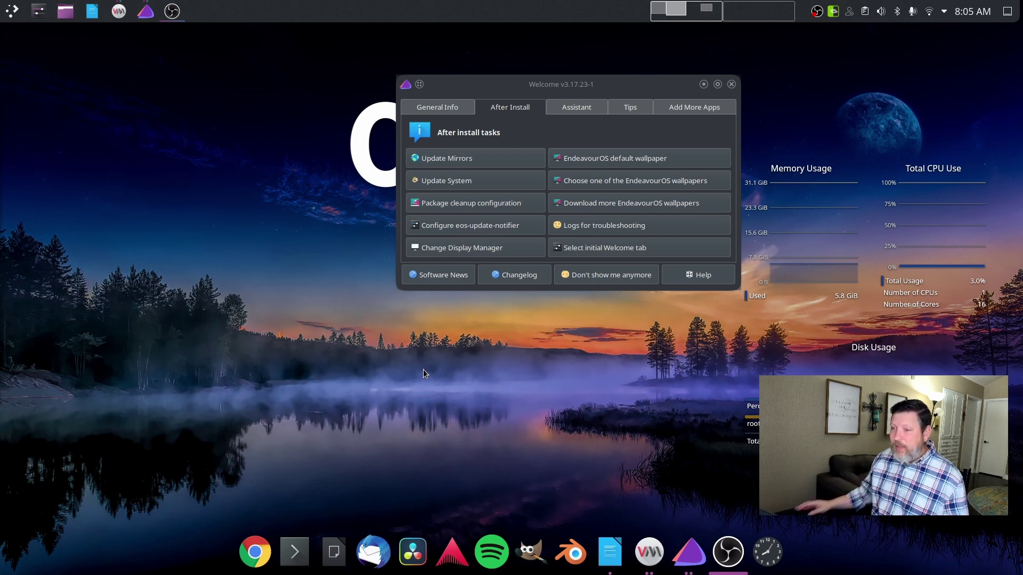
Shift the Welcome window left, tour Assistant, Tips, General Info and Add More Apps, then return to After Install
left_click_drag(511, 88, 463, 94)
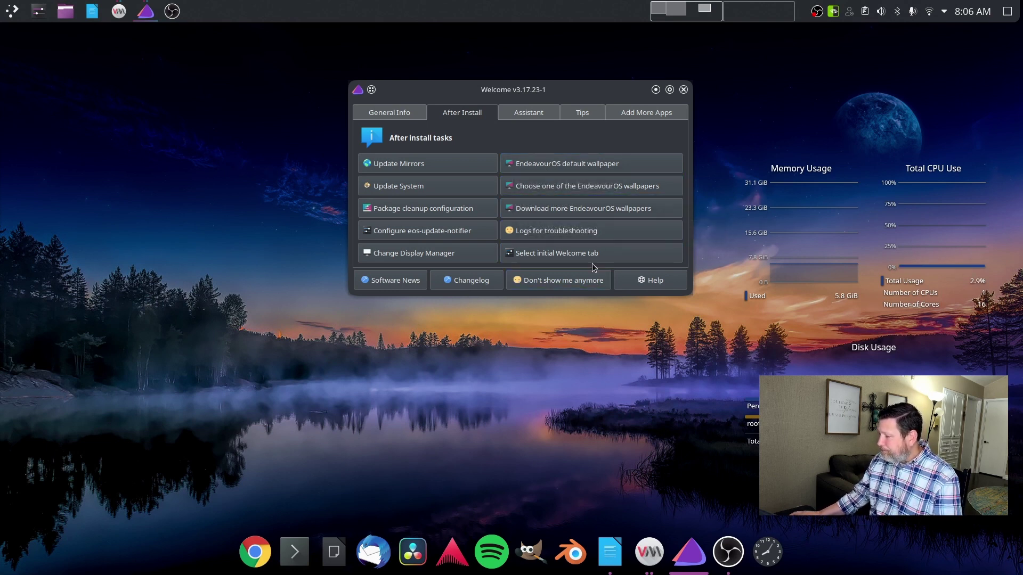
left_click(529, 112)
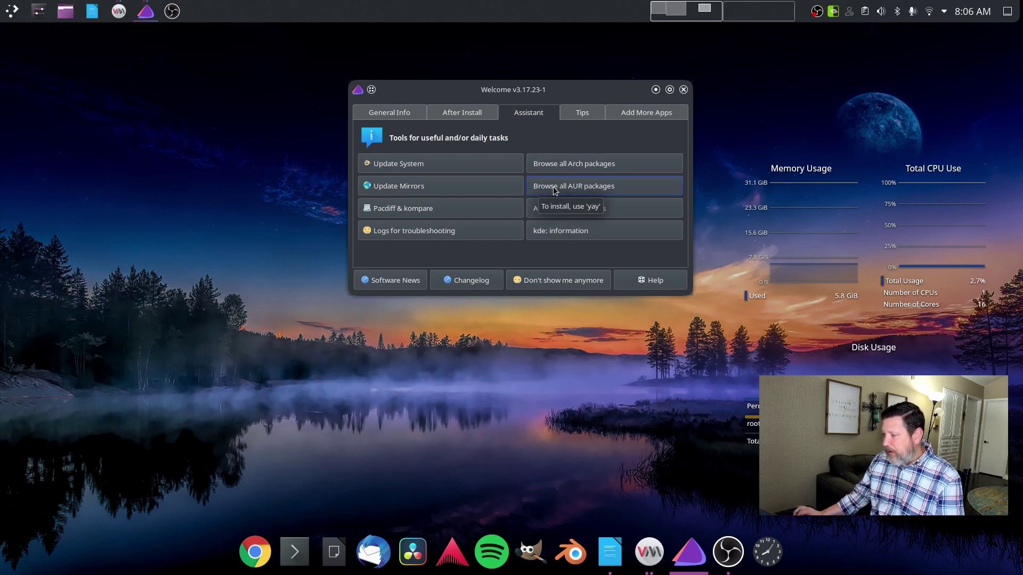
left_click(582, 112)
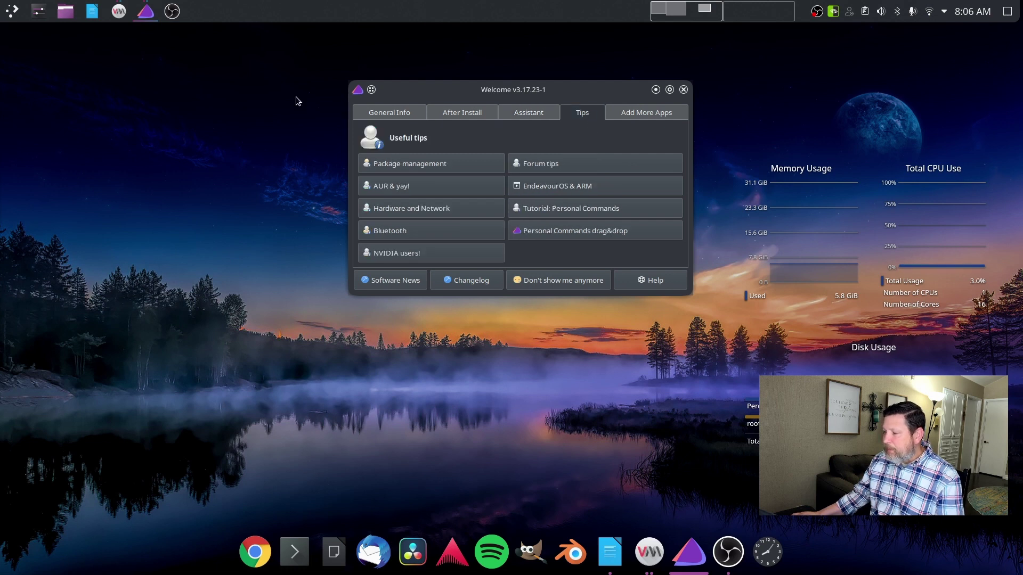
left_click(390, 113)
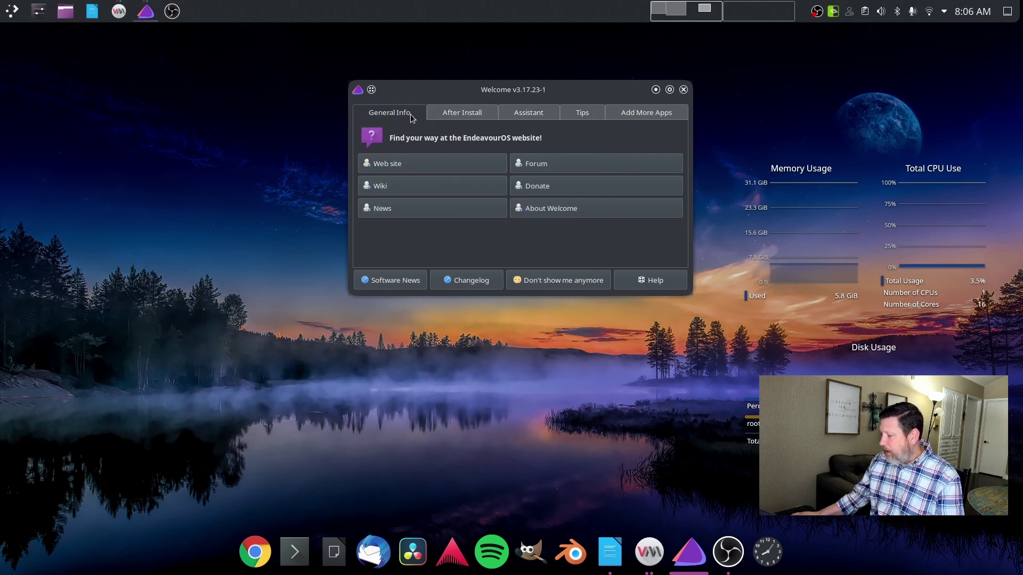
left_click(631, 113)
left_click(575, 113)
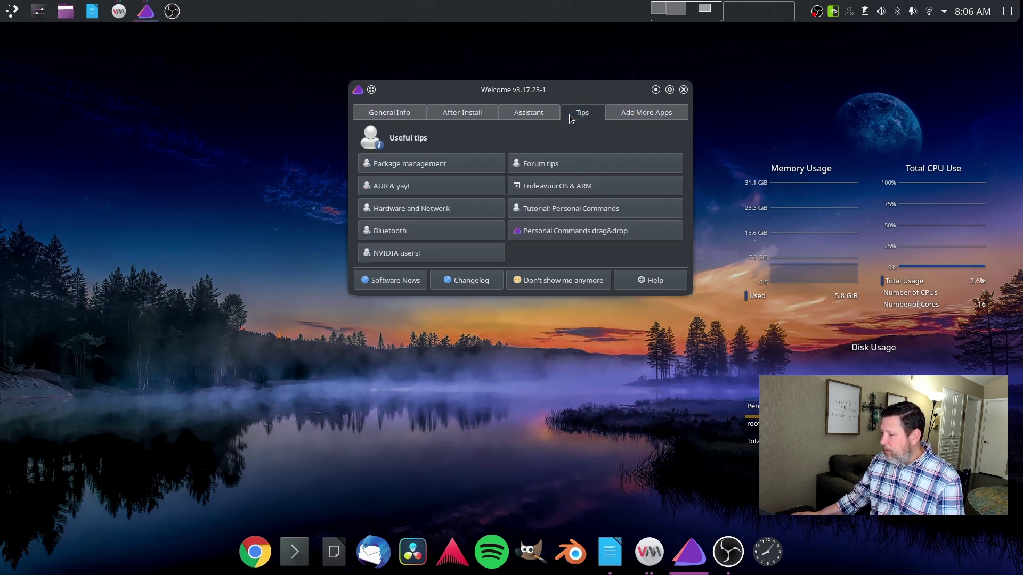
left_click(529, 112)
left_click(468, 113)
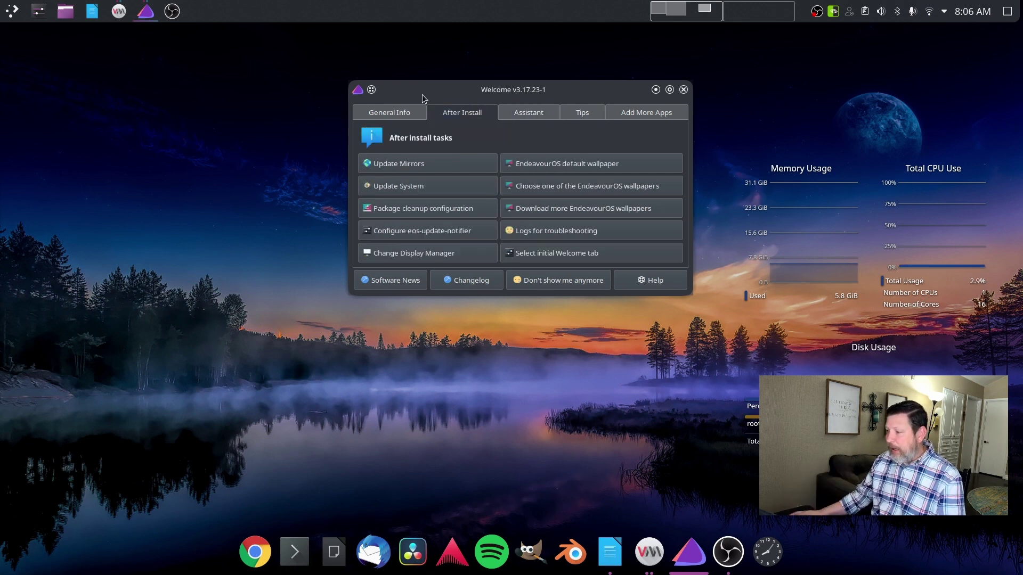
mouse_move(145, 11)
left_click(145, 11)
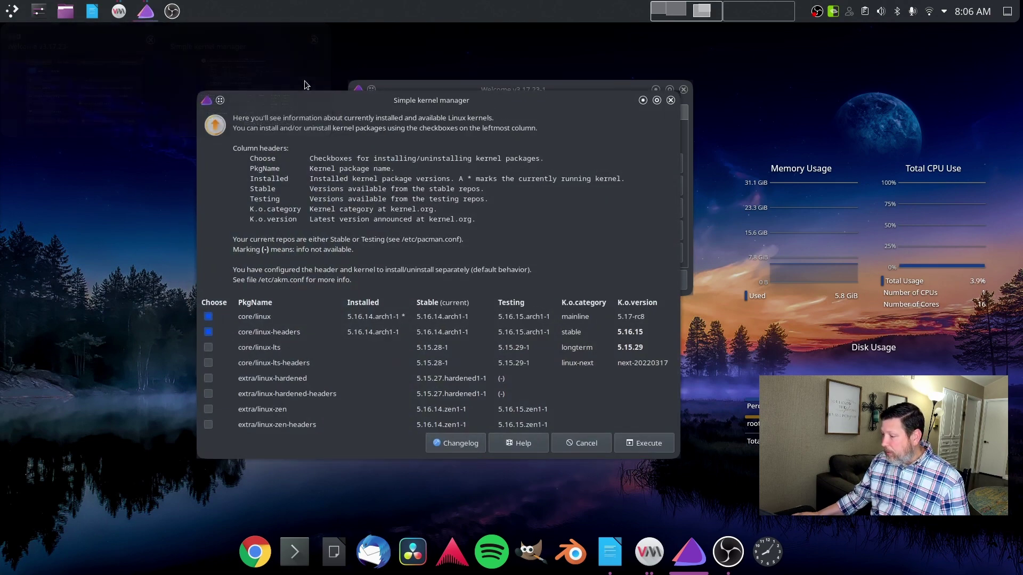
left_click_drag(304, 107, 351, 68)
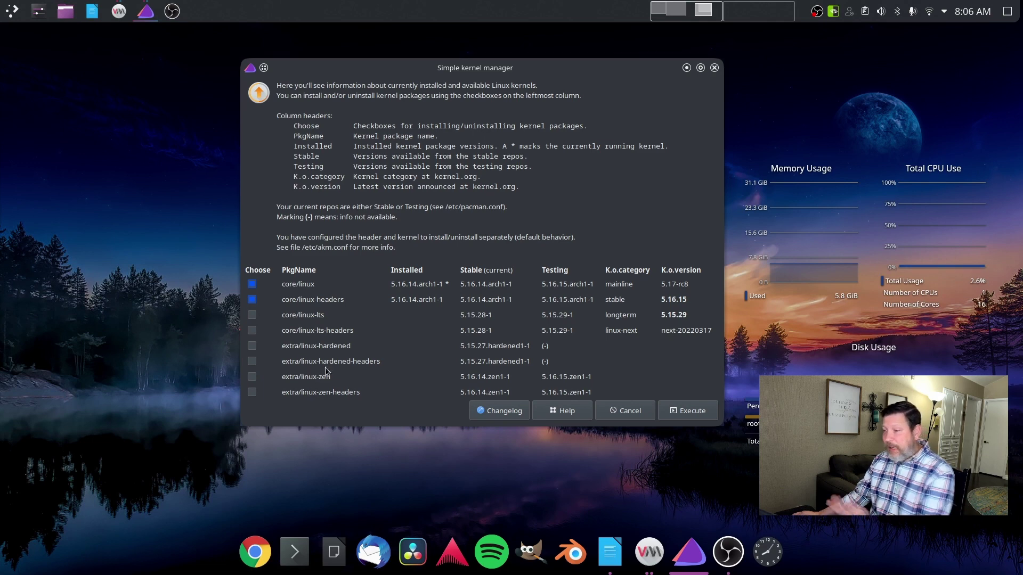
left_click_drag(664, 68, 526, 53)
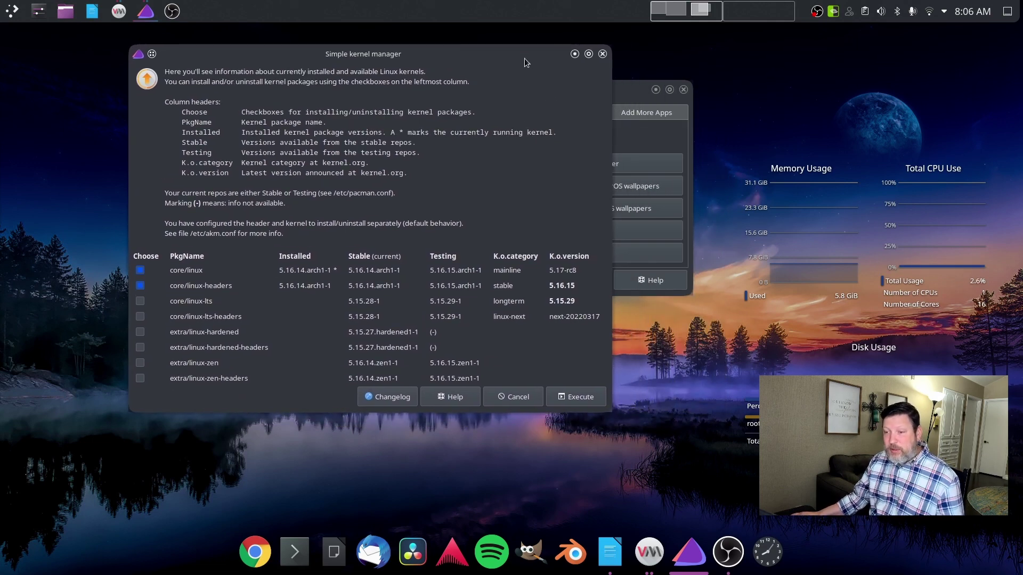
left_click(574, 54)
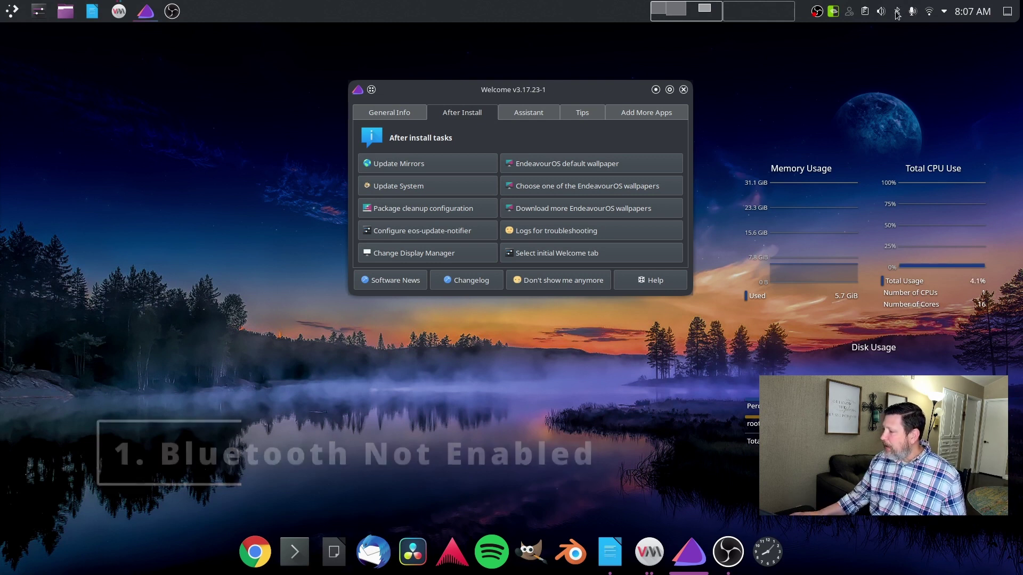
left_click(896, 11)
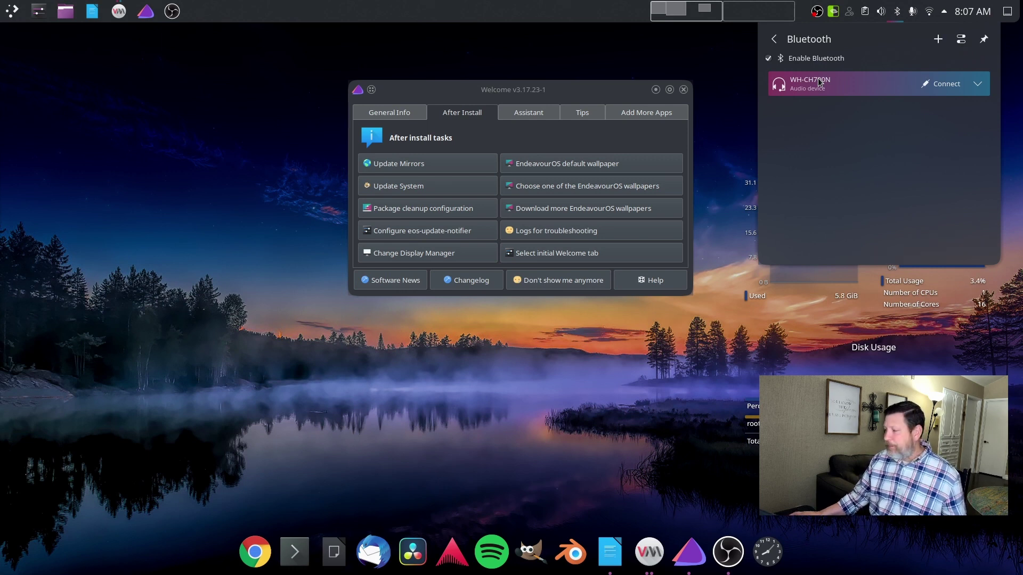
left_click(897, 12)
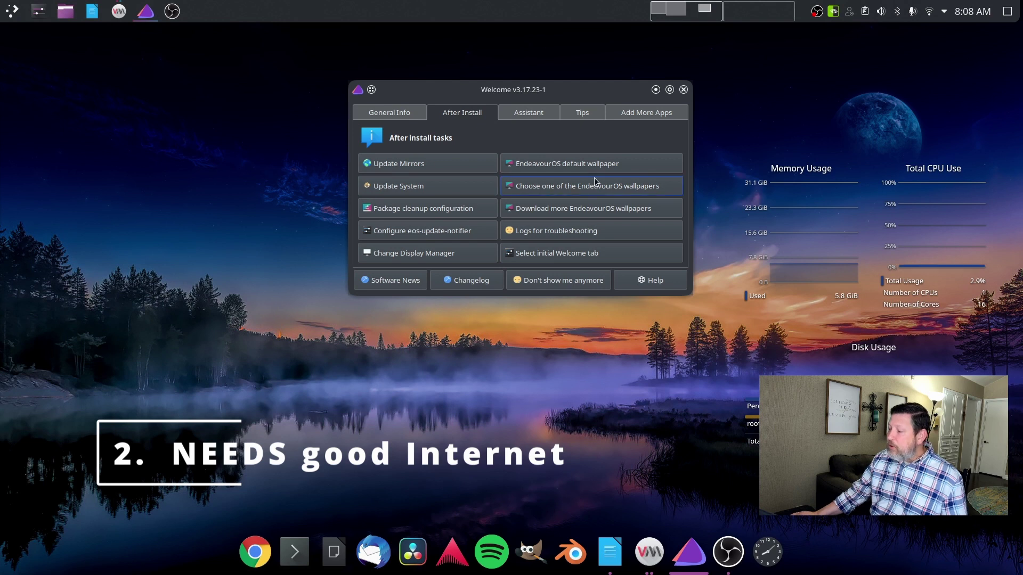
Show the Welcome app's Tips section, then its Add More Apps section
left_click(582, 112)
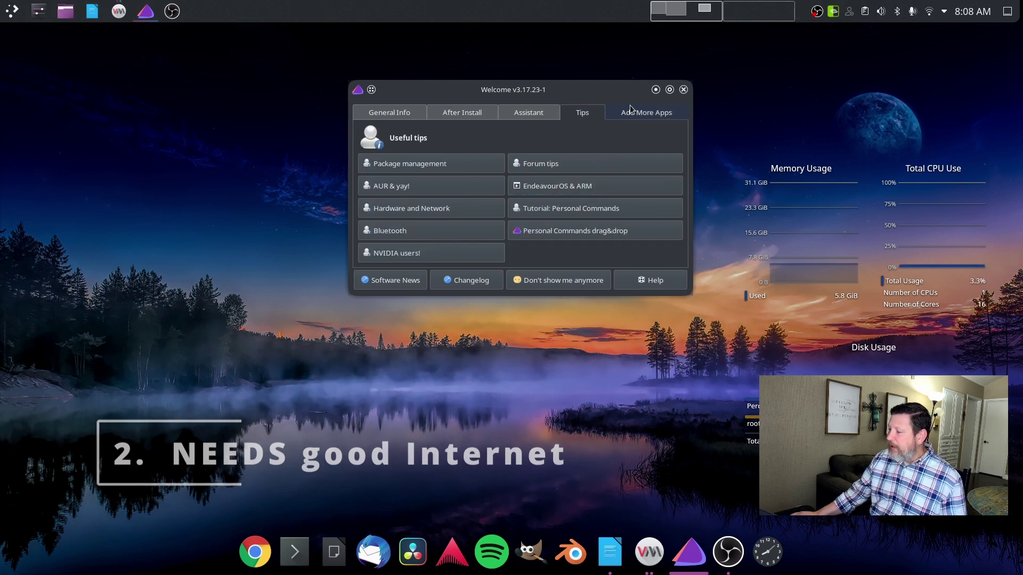
left_click(646, 113)
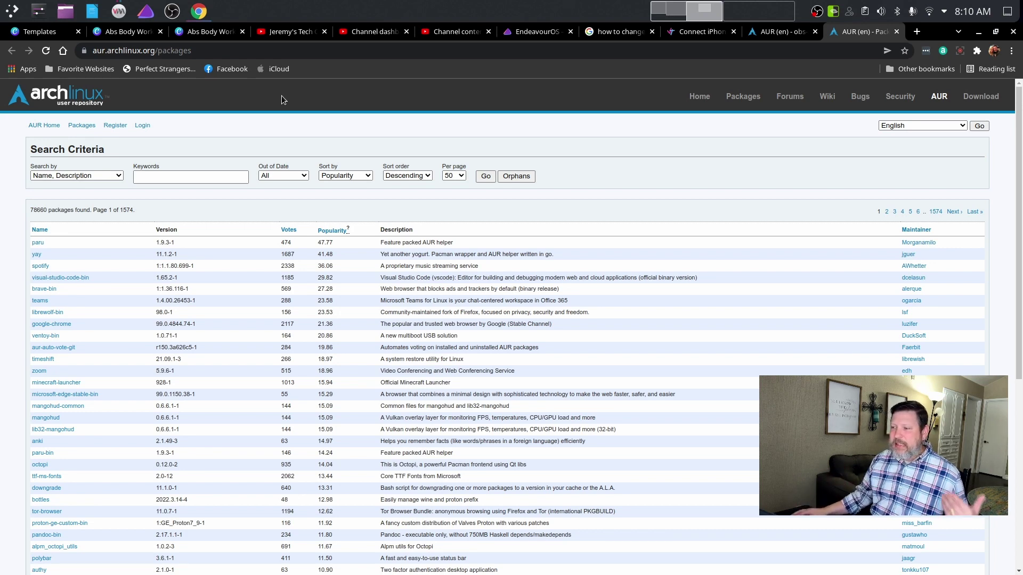
Minimize Chrome and close the EndeavourOS Welcome window
left_click(979, 32)
left_click(683, 89)
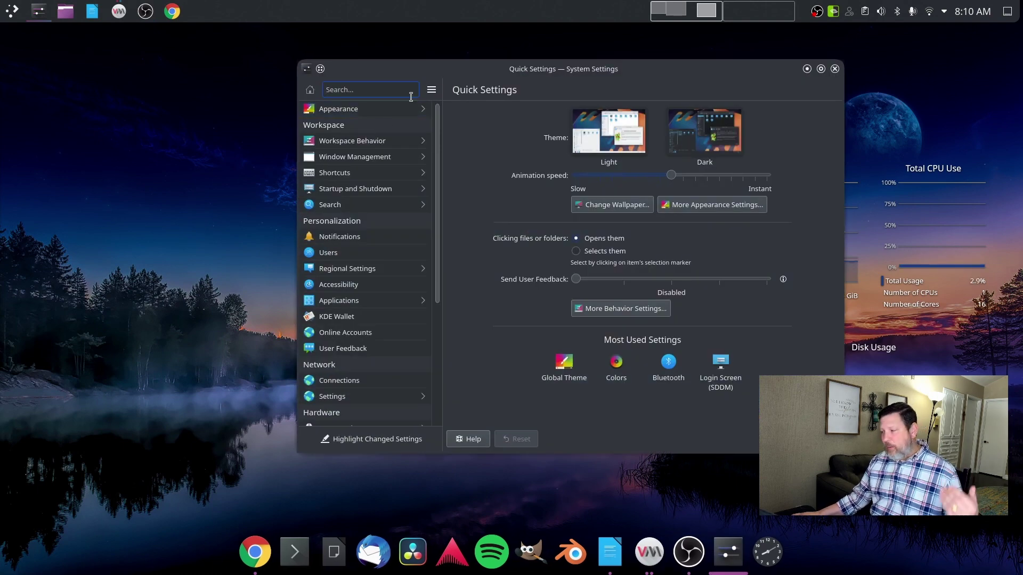
Move the System Settings window further left, then close it
left_click_drag(467, 69, 441, 61)
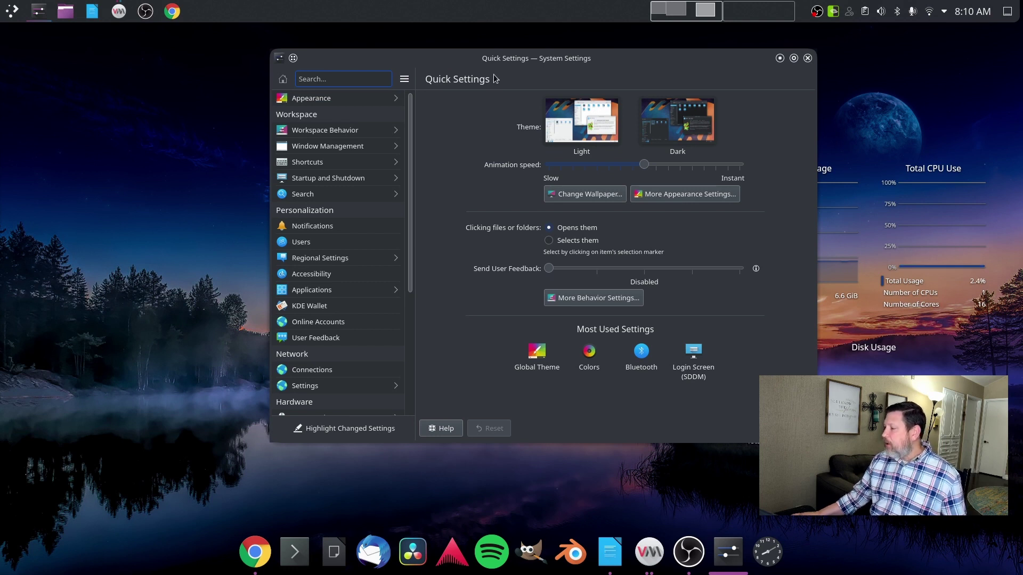
left_click_drag(465, 69, 408, 74)
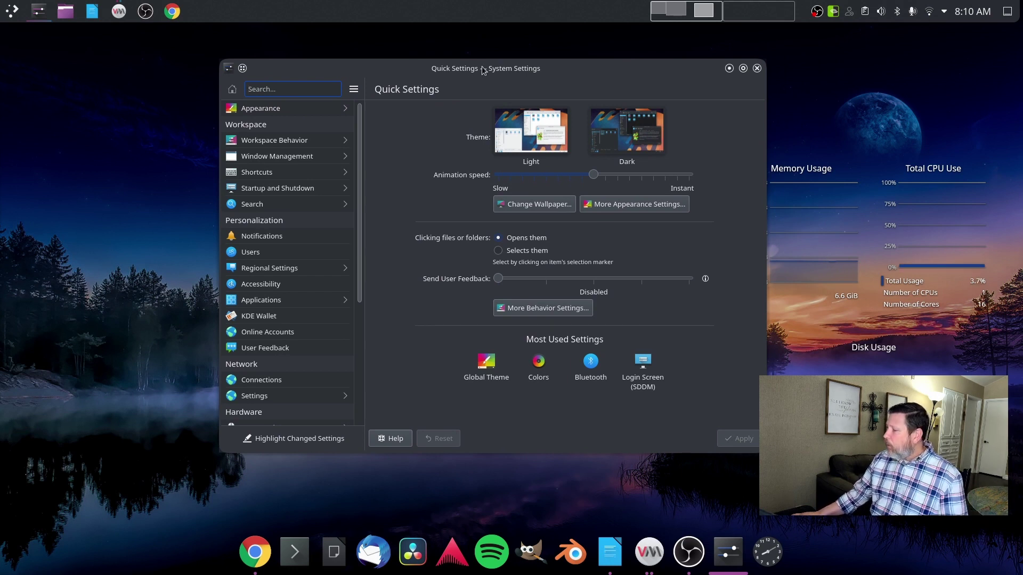
left_click_drag(552, 80, 513, 99)
left_click(718, 87)
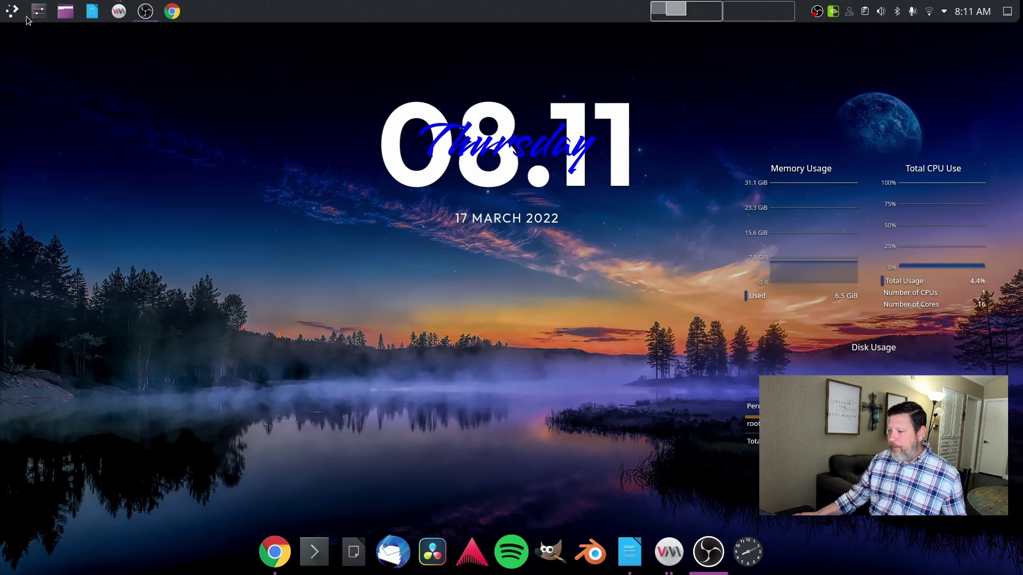
left_click(13, 10)
left_click(509, 60)
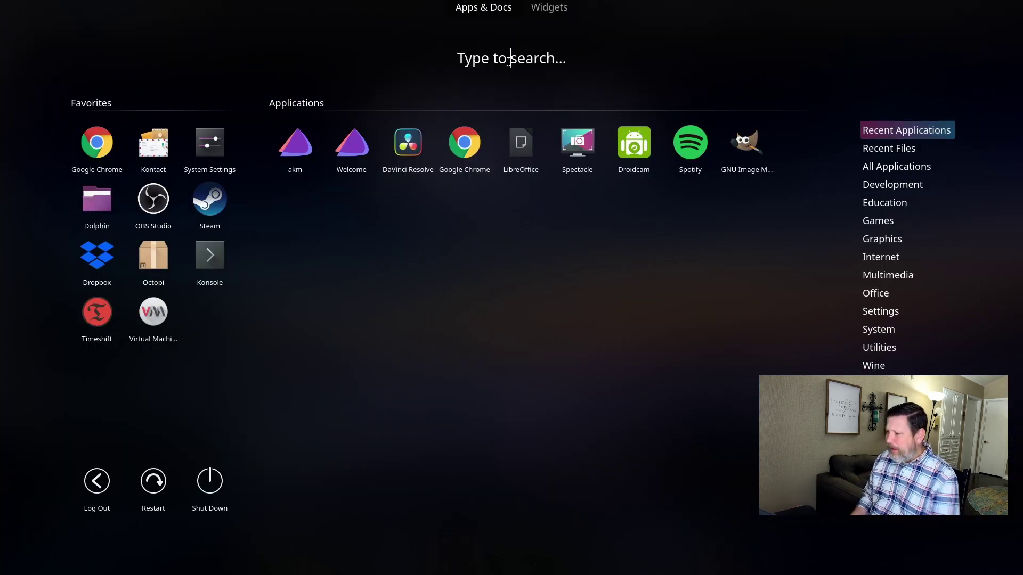
type("oc")
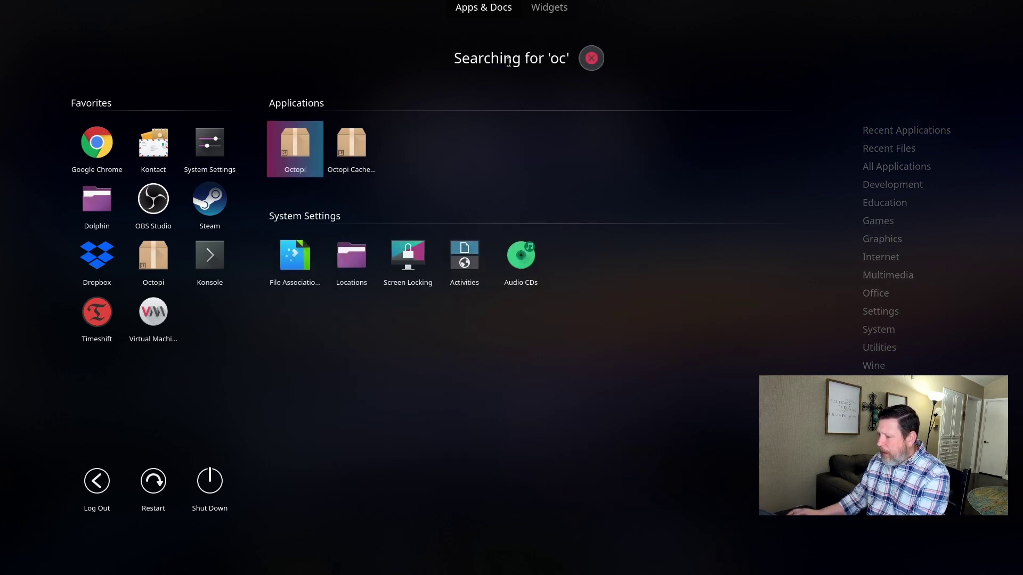
key("Return")
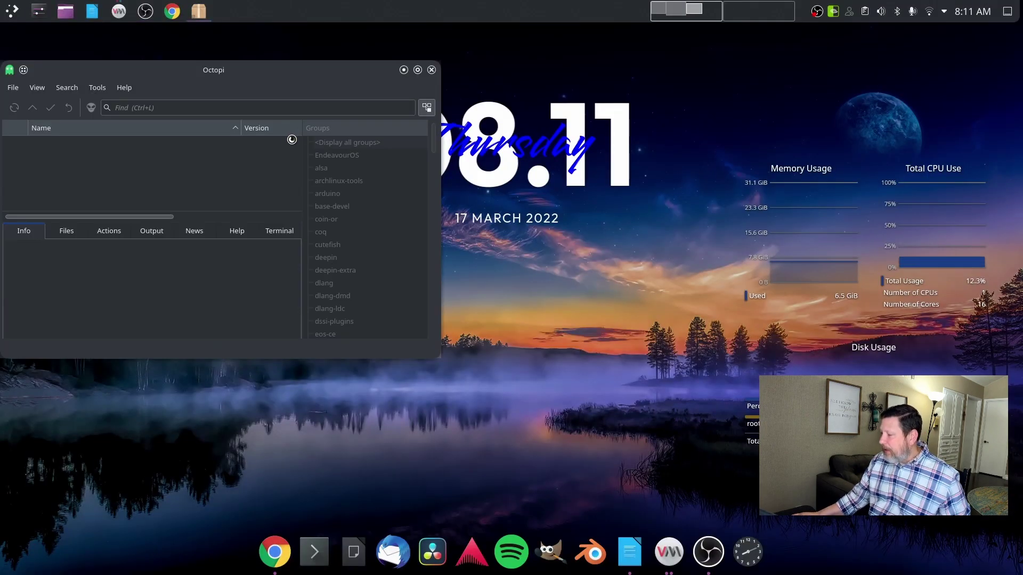
left_click_drag(269, 76, 437, 76)
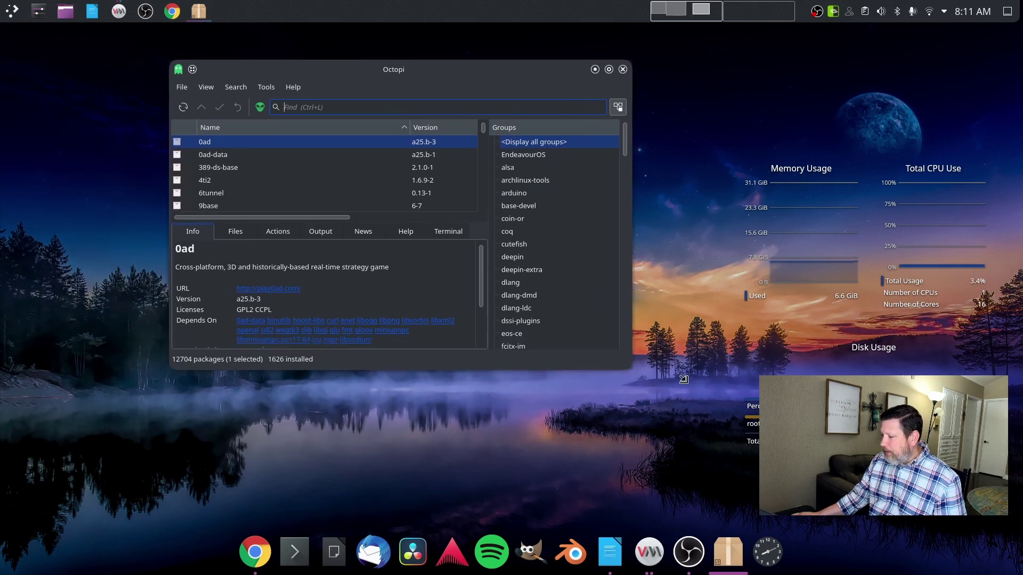
left_click_drag(606, 348, 915, 544)
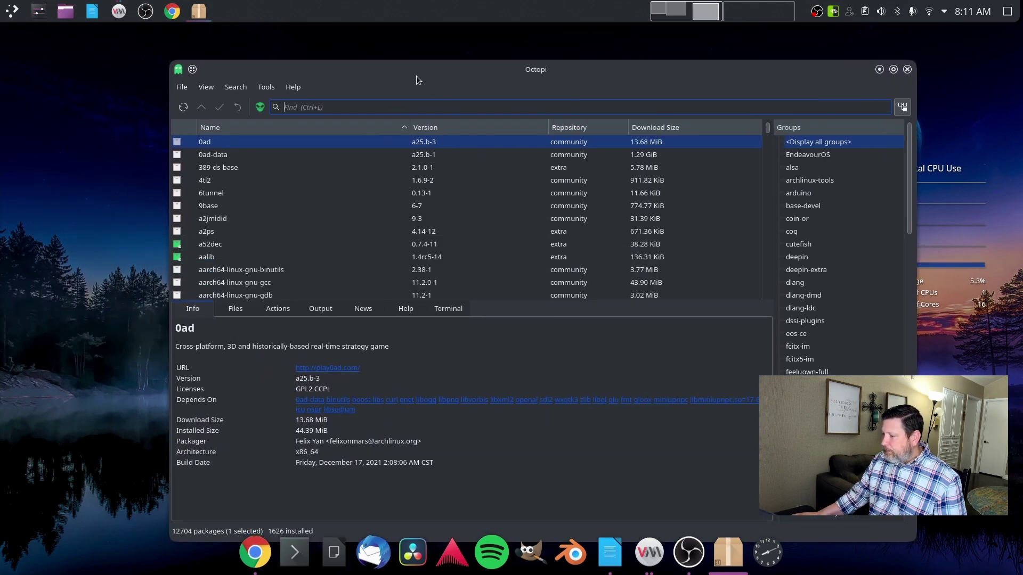
left_click_drag(477, 73, 425, 59)
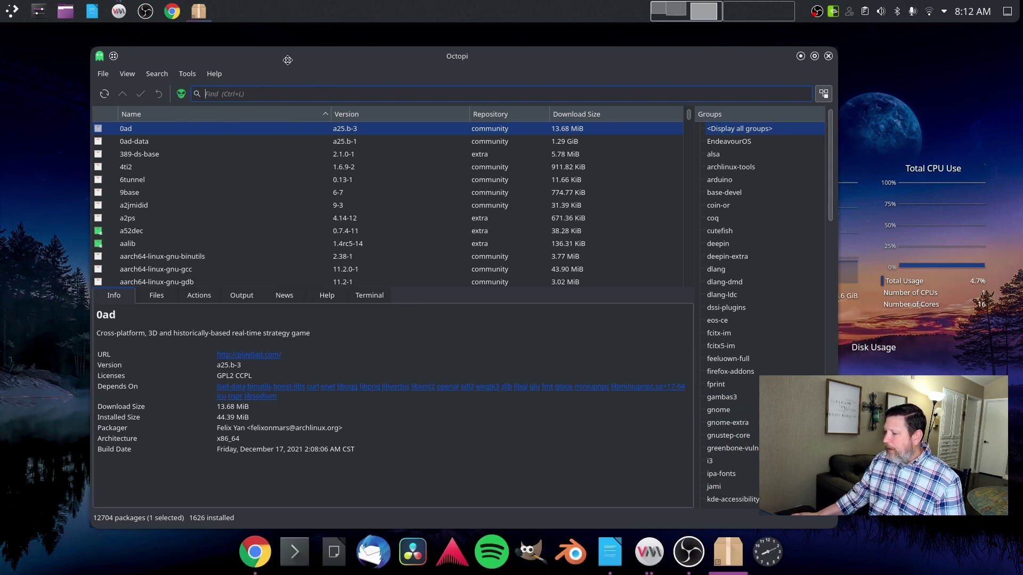
left_click_drag(321, 63, 274, 50)
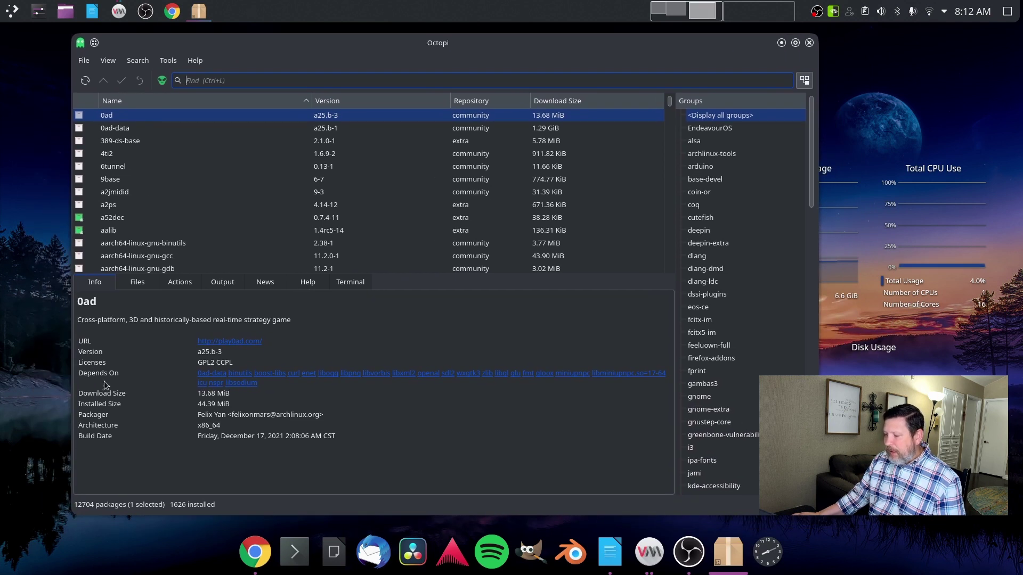
left_click(352, 284)
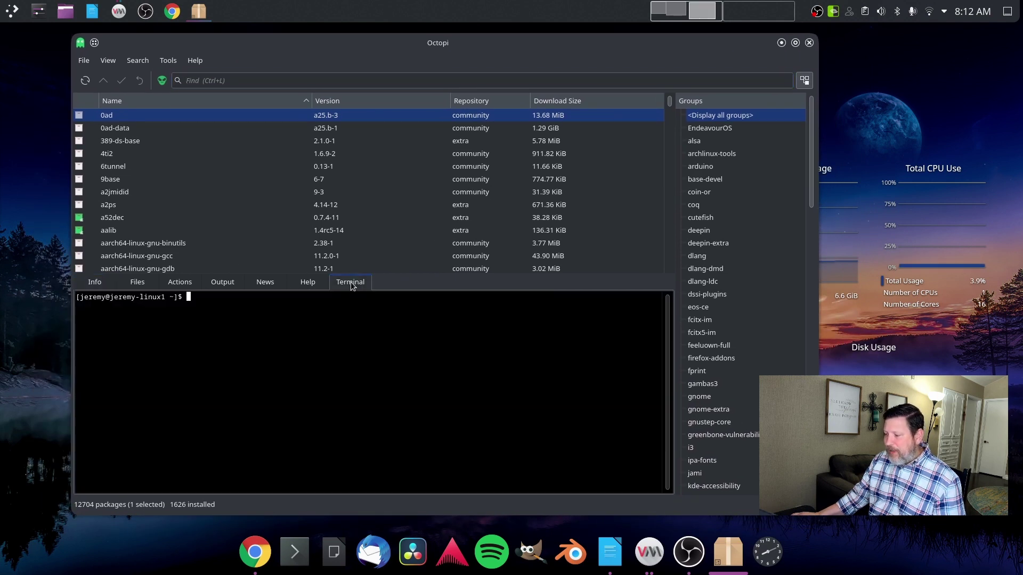
left_click(96, 283)
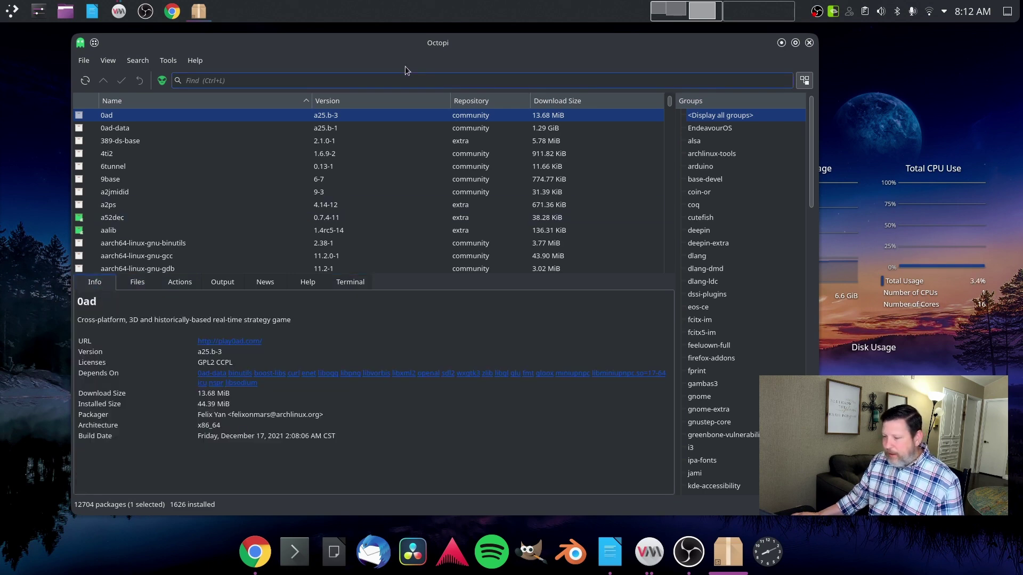
left_click(809, 43)
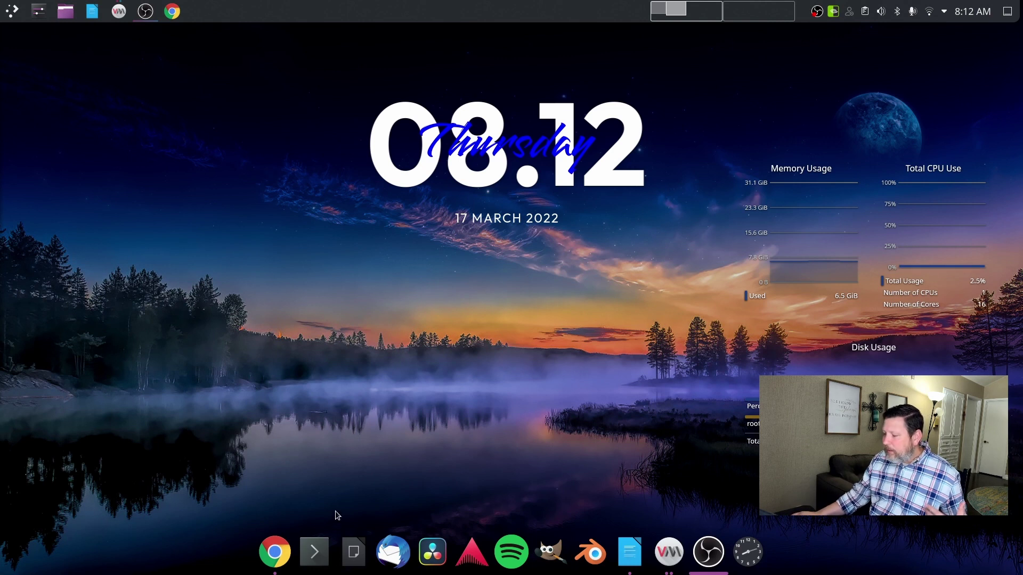
In Konsole, install onlyoffice-bin with yay, skipping diffs and approving sudo and the ttf-carlito dependency
left_click(315, 550)
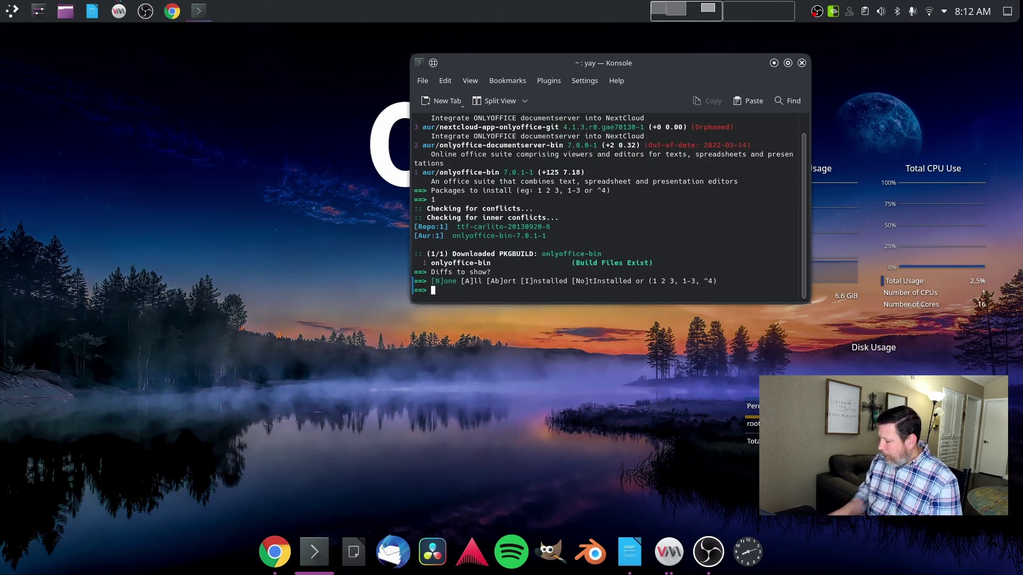
type("n")
key("Return")
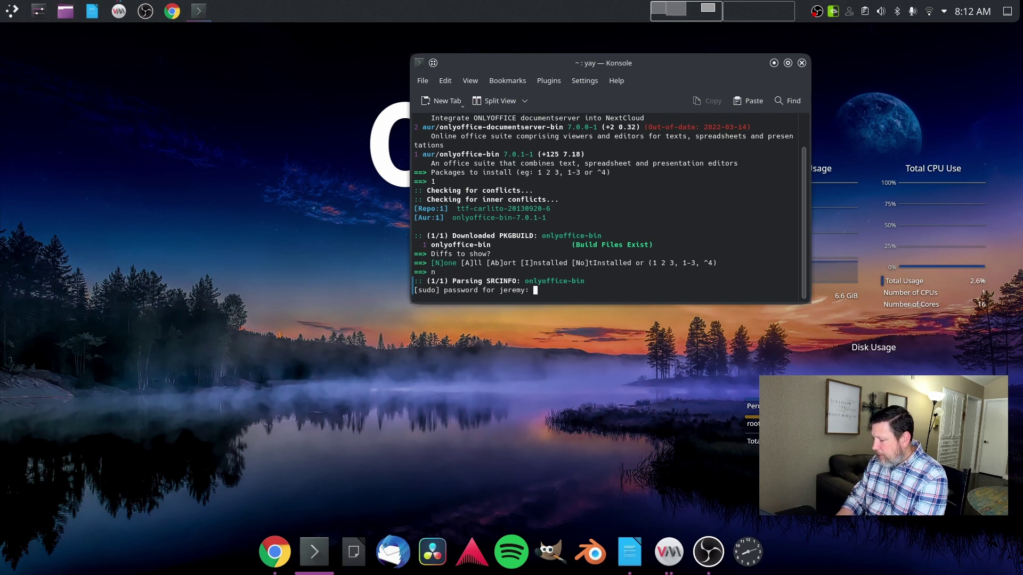
key("Return")
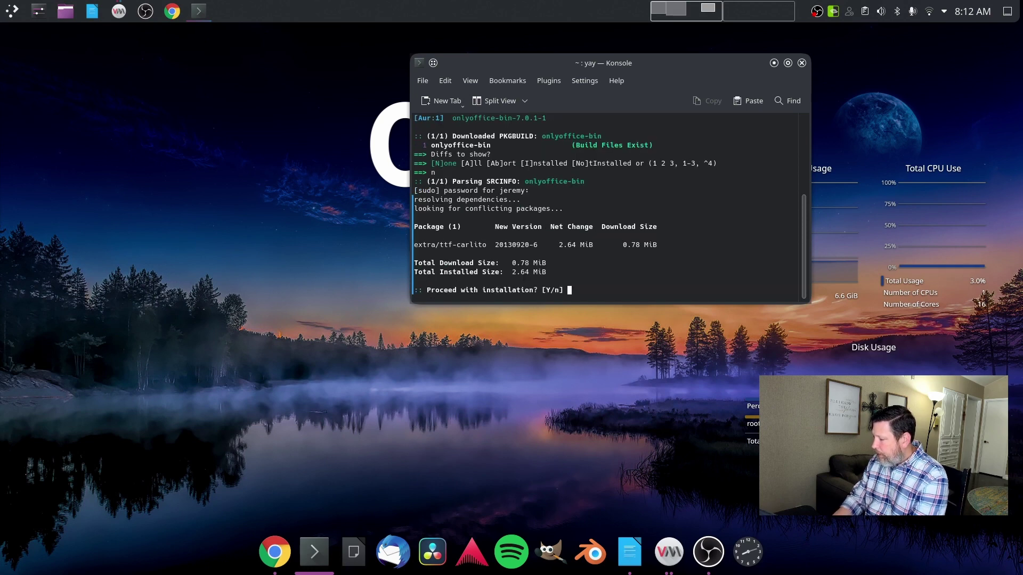
key("Return")
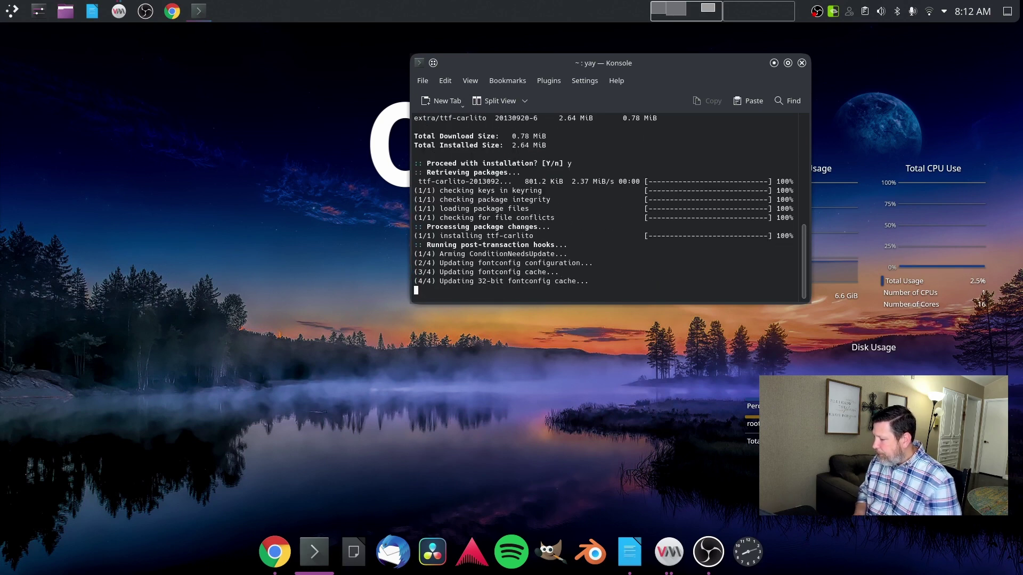